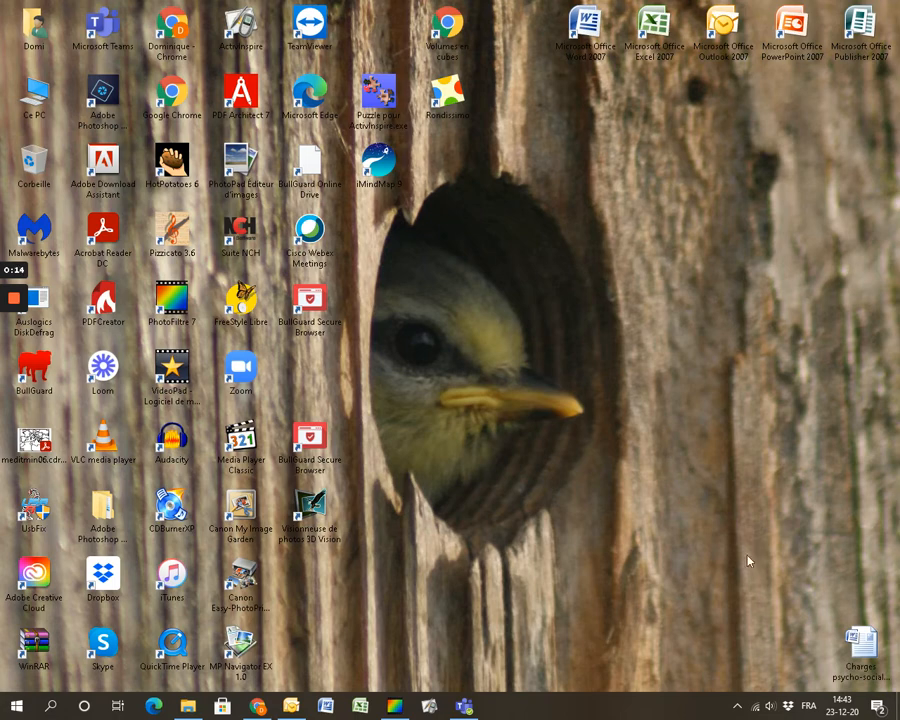
Switch to PhotoFiltre 7 and open its Automatisation batch-processing dialog.
click(397, 705)
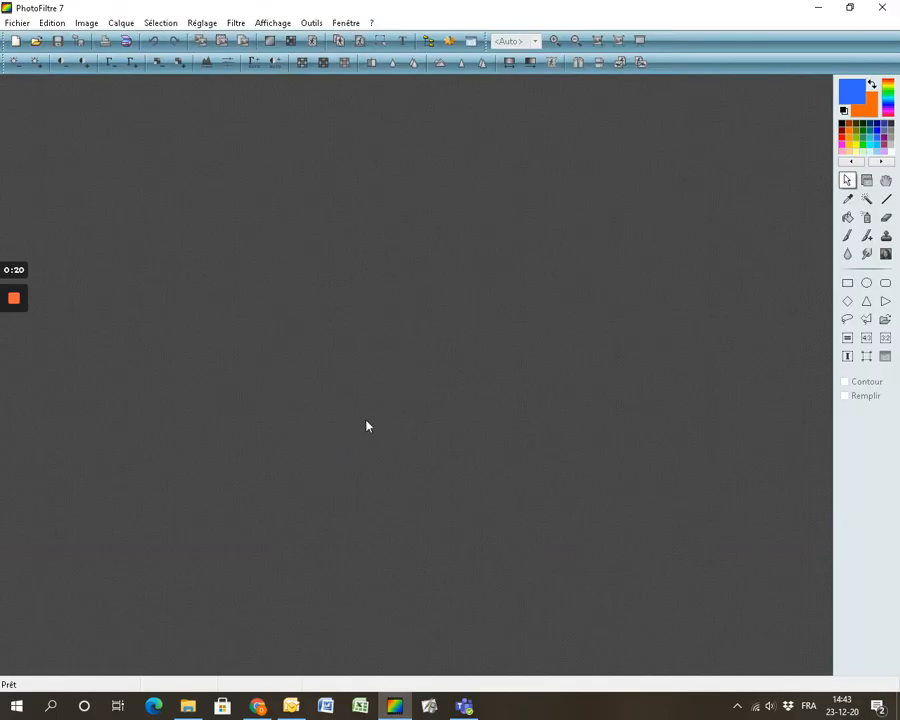
click(309, 23)
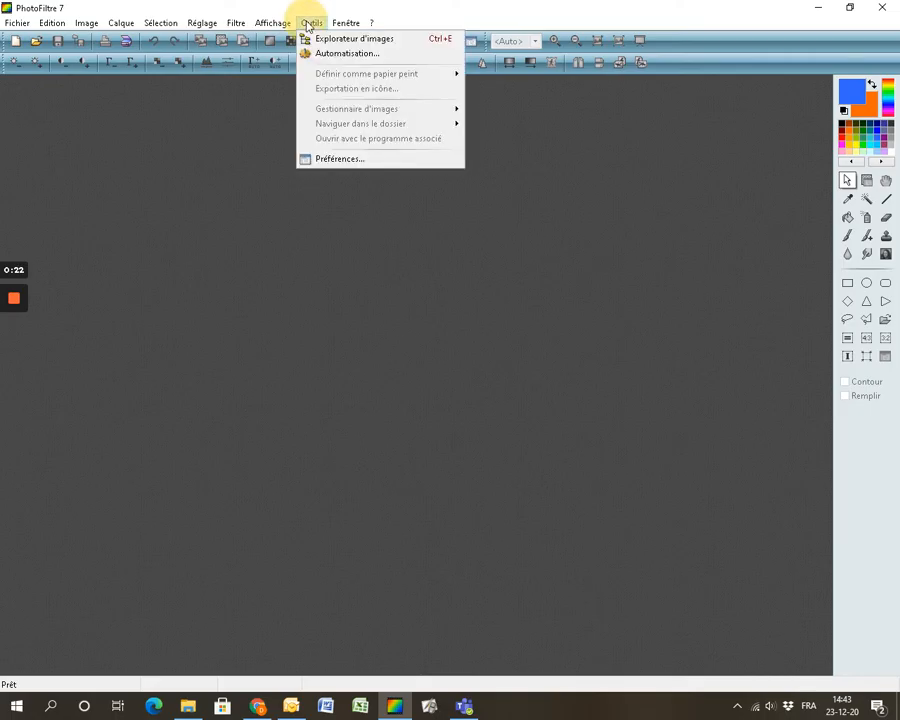
click(570, 218)
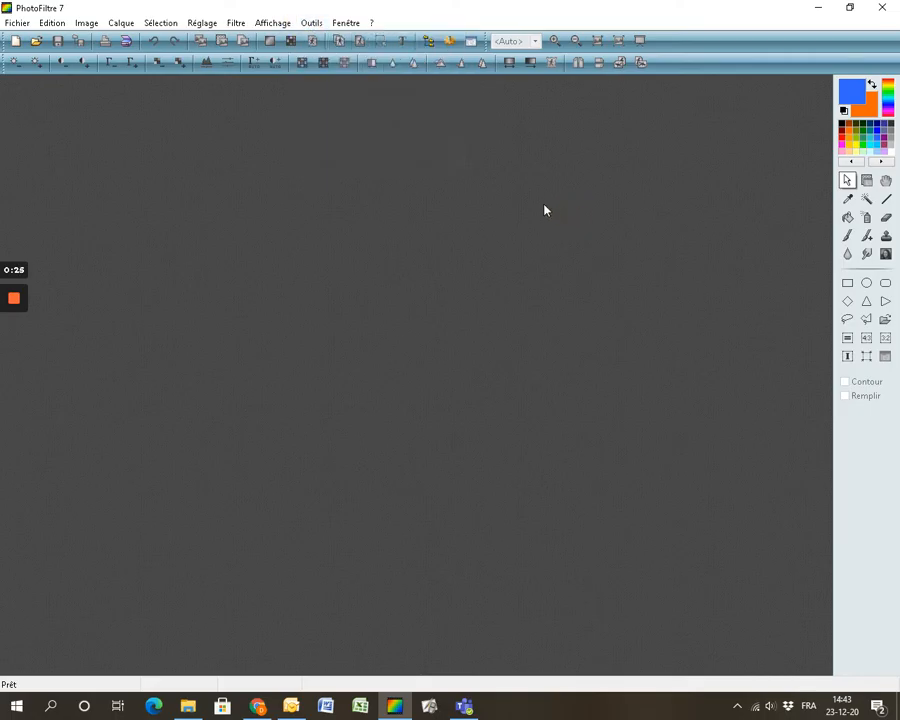
click(450, 42)
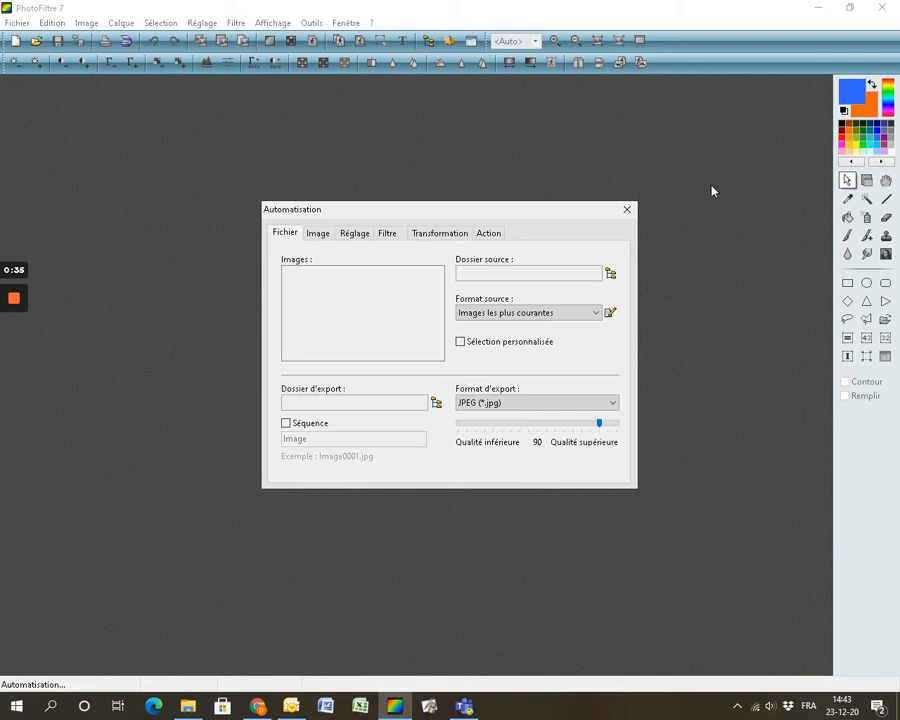
Set the batch's source folder to "Pulls de Noël" on drive HD2TB (D:).
click(610, 275)
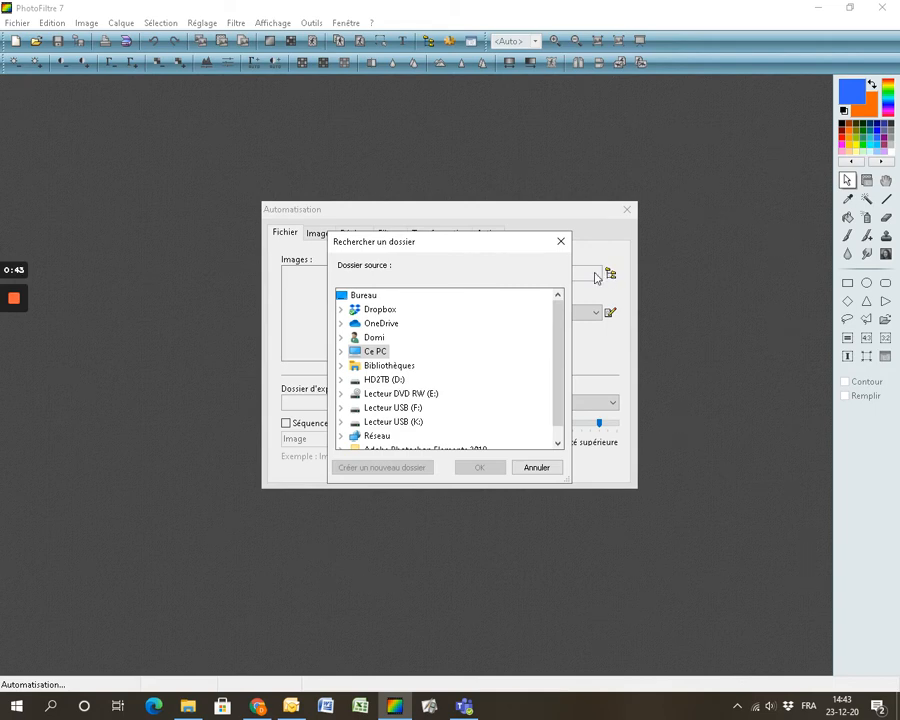
click(380, 380)
click(390, 394)
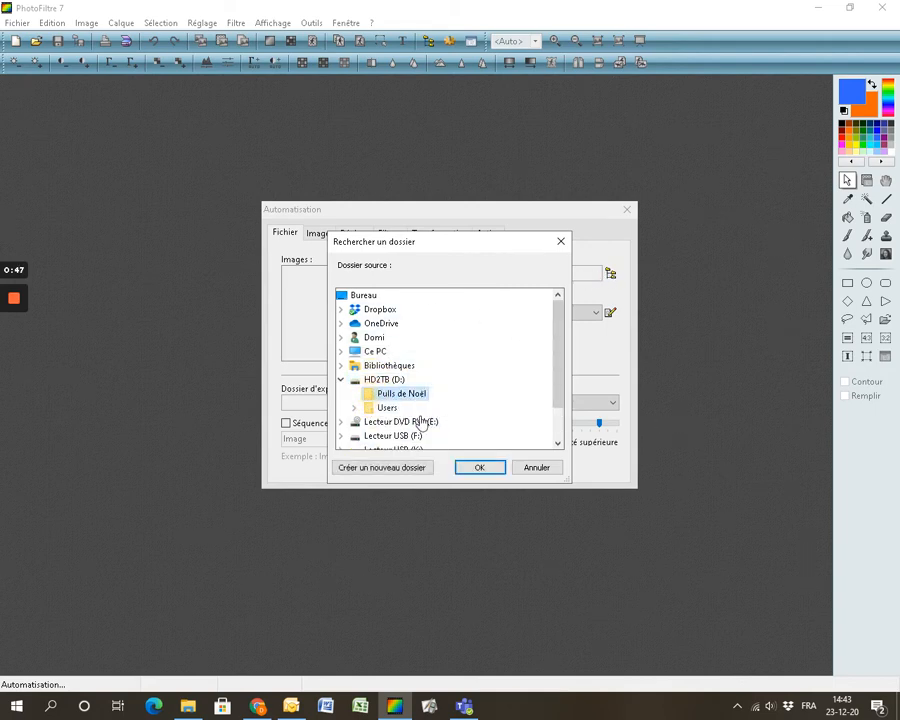
click(477, 467)
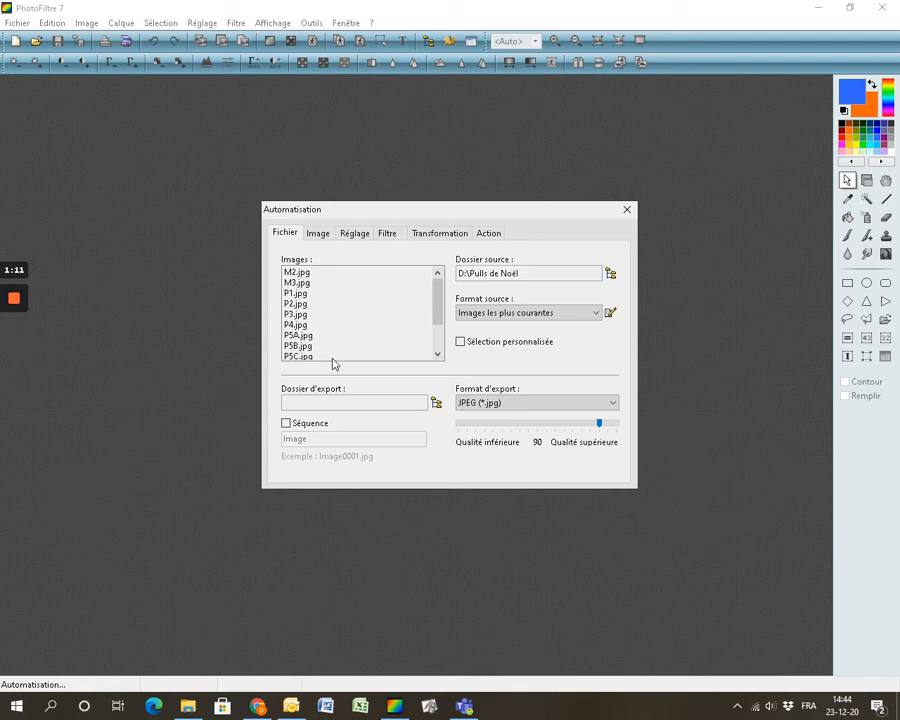
Enable custom selection of the source images and select M2.jpg, P2.jpg and P5A.jpg one at a time.
click(460, 342)
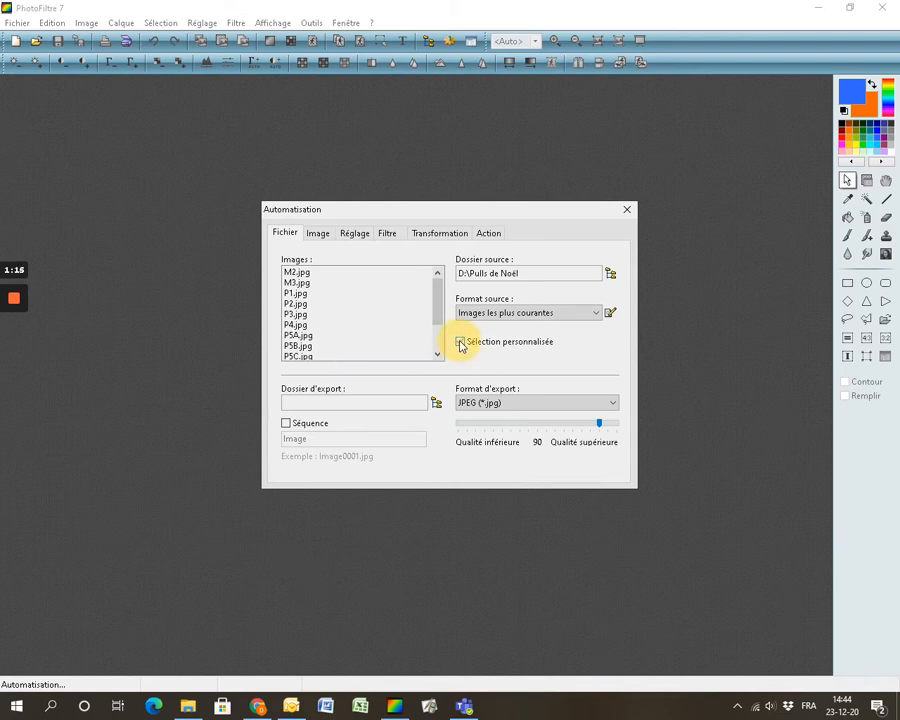
click(294, 272)
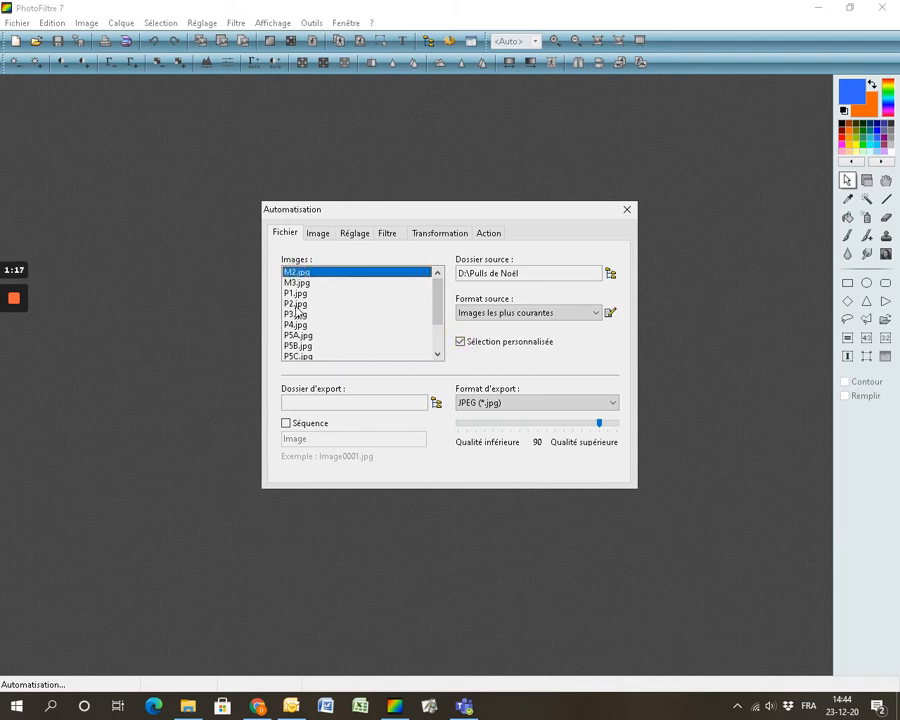
click(292, 303)
click(289, 337)
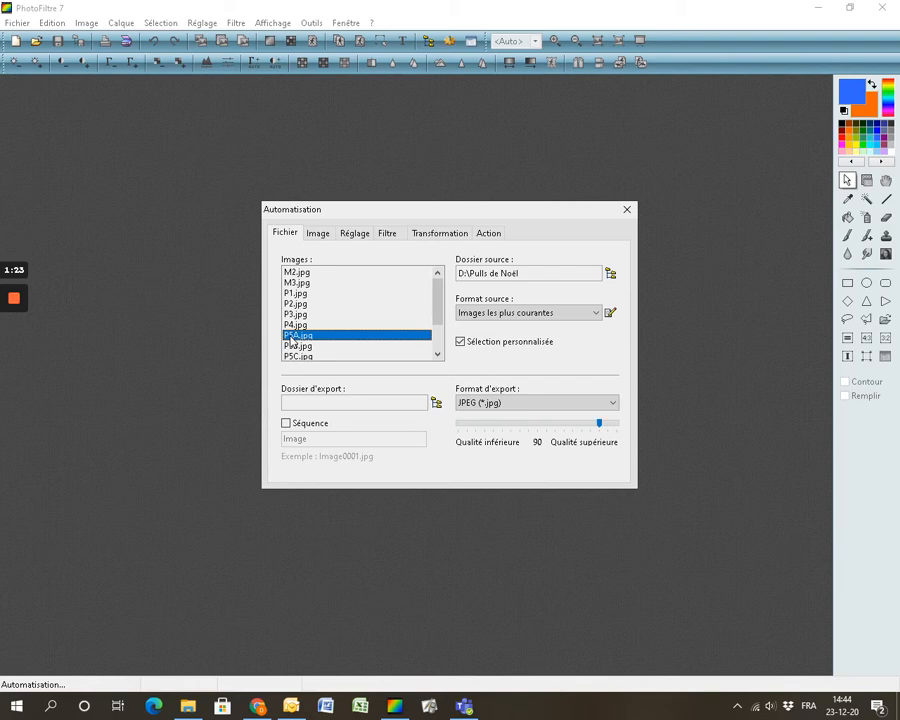
Select M2.jpg, M3.jpg, P1.jpg, P2.jpg, P3.jpg and P5B.jpg together in the source image list.
click(304, 274)
ctrl+click(300, 283)
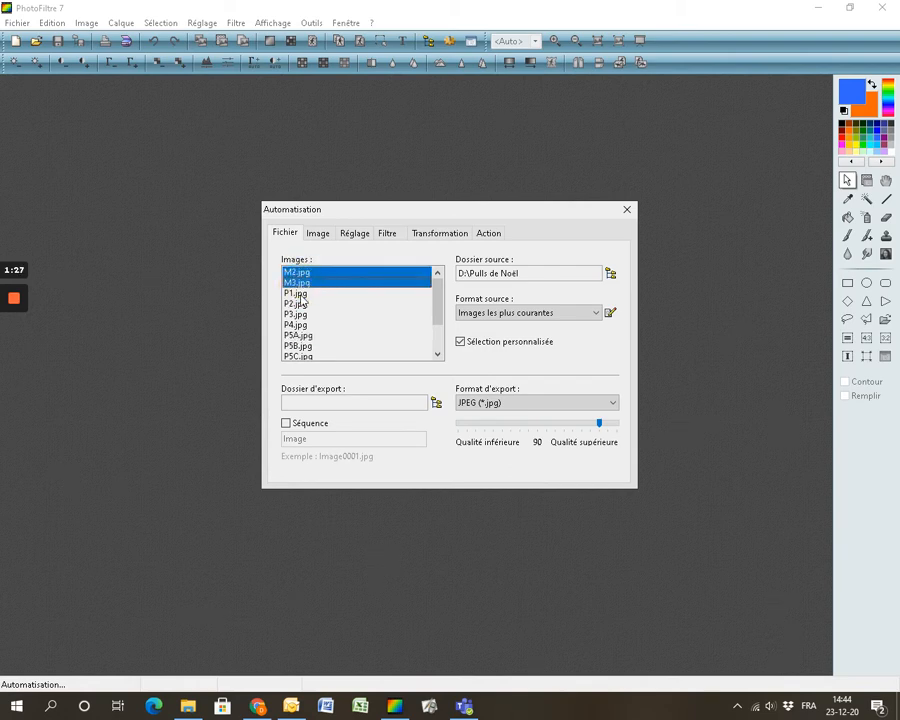
ctrl+click(300, 294)
ctrl+click(298, 304)
ctrl+click(297, 314)
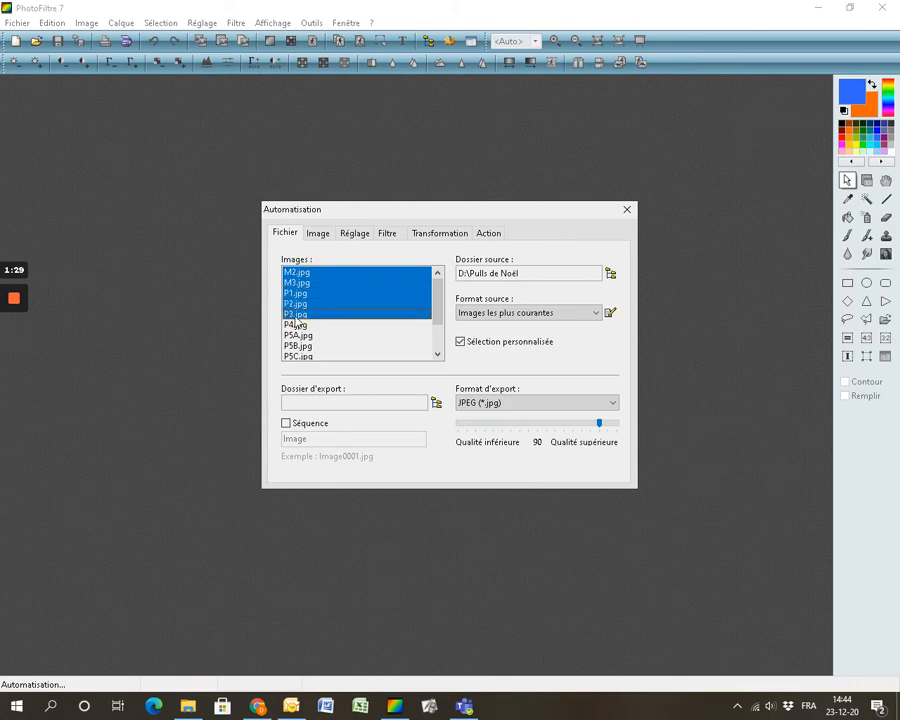
ctrl+click(292, 346)
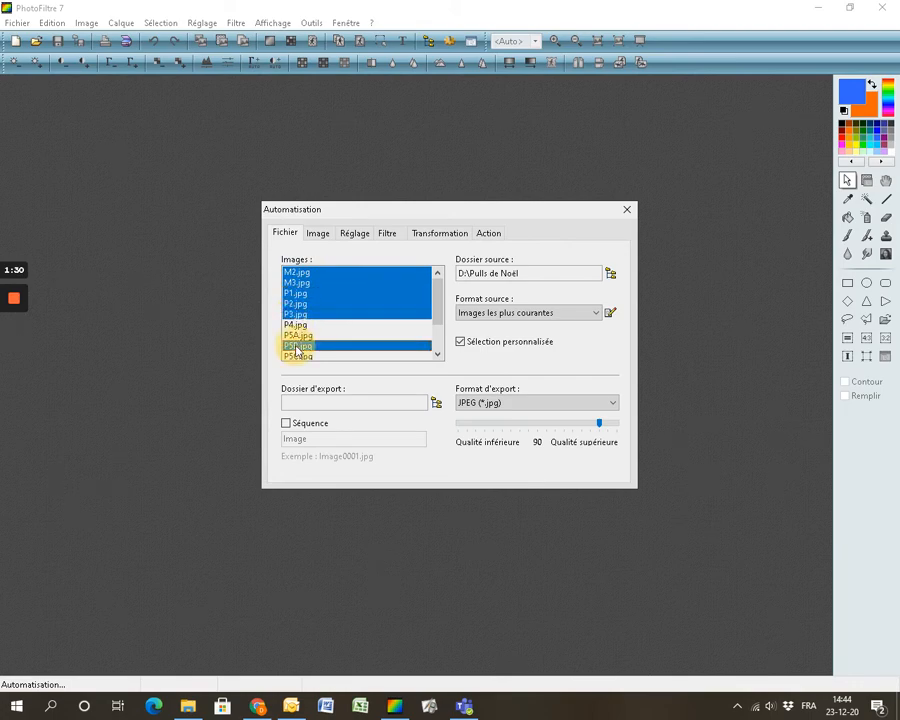
Select the continuous range M2.jpg to P4.jpg, and turn custom selection off so the whole folder is processed.
click(292, 272)
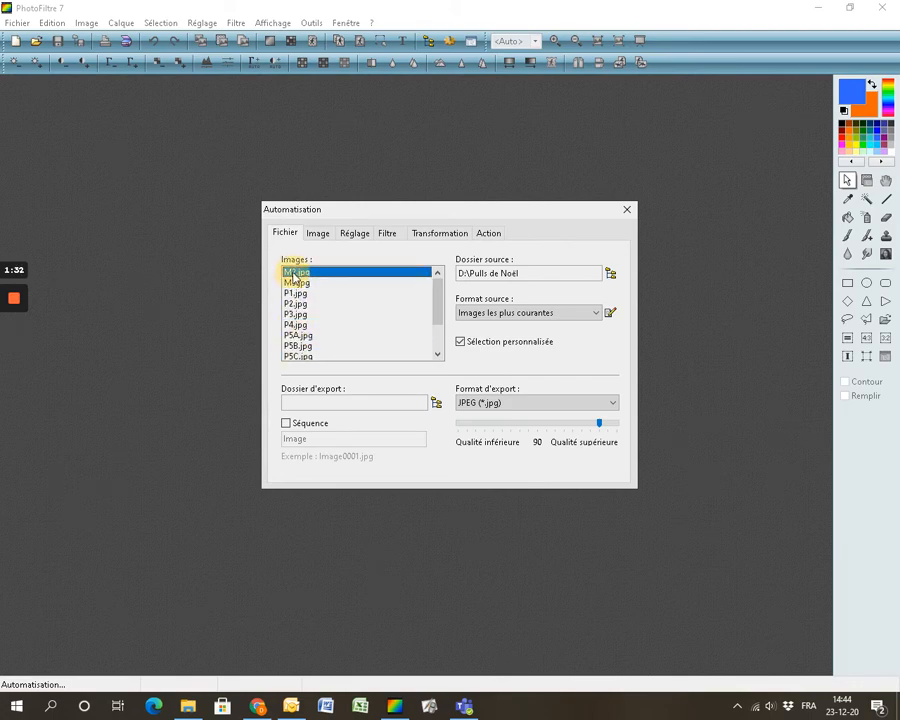
shift+click(291, 327)
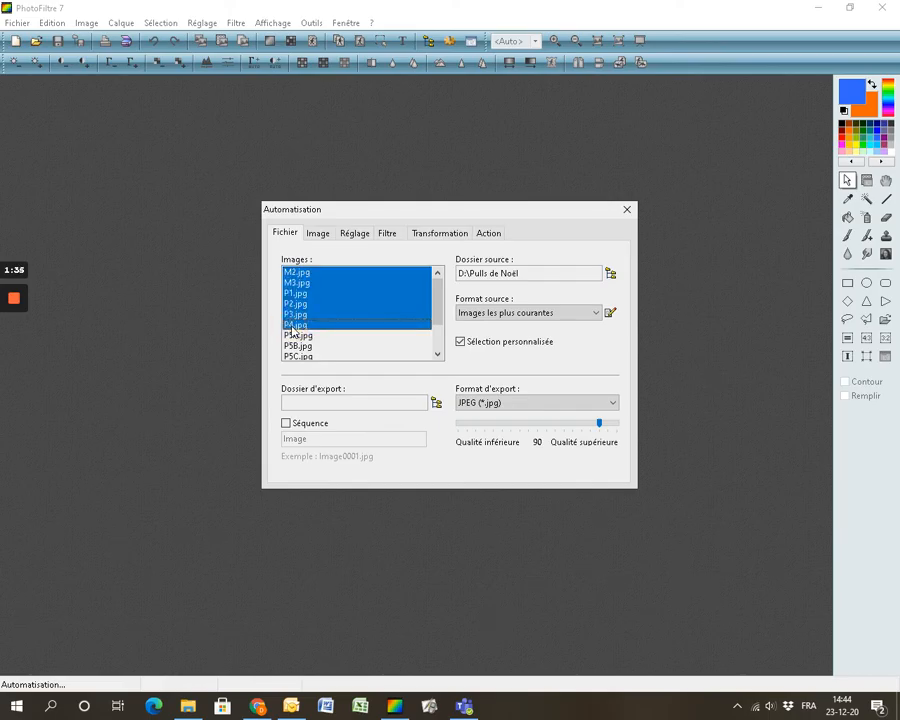
click(460, 342)
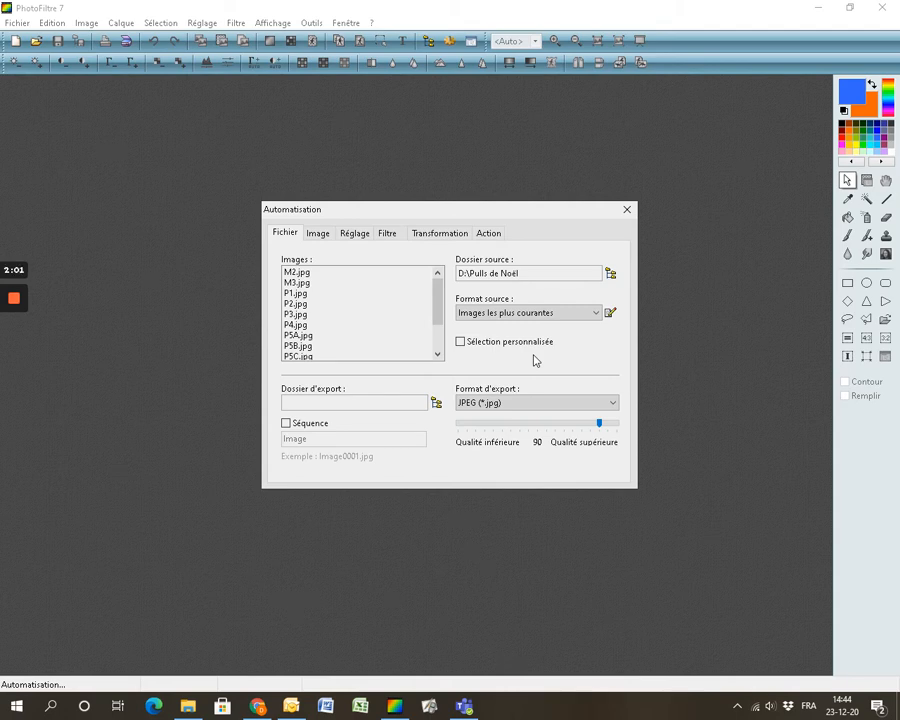
Create a subfolder named "Redimensionnées" inside "Pulls de Noël" on drive D: and set it as the export folder.
click(436, 402)
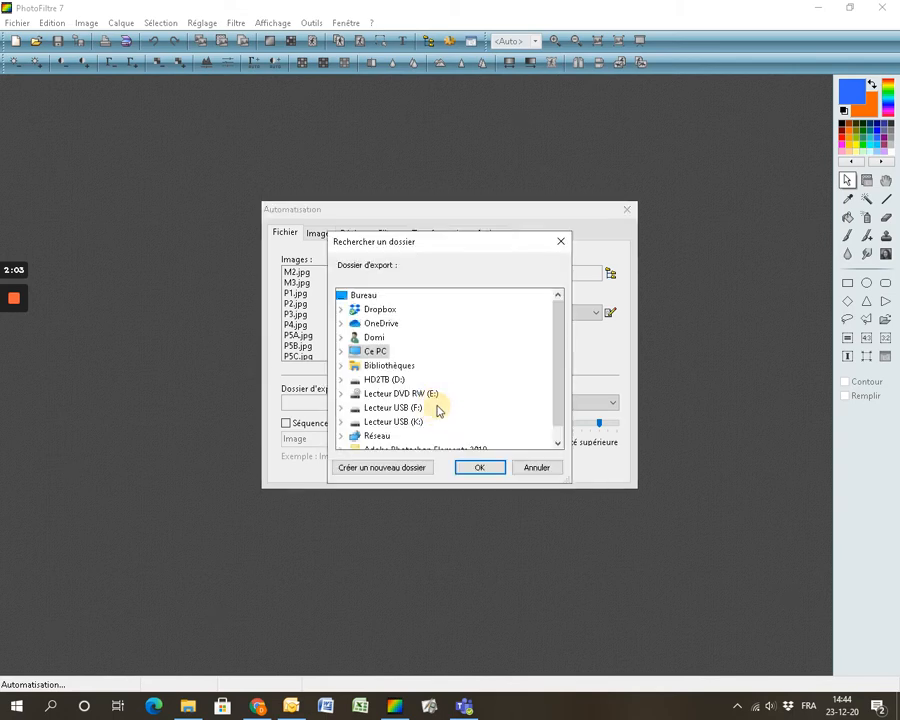
double_click(382, 379)
click(382, 398)
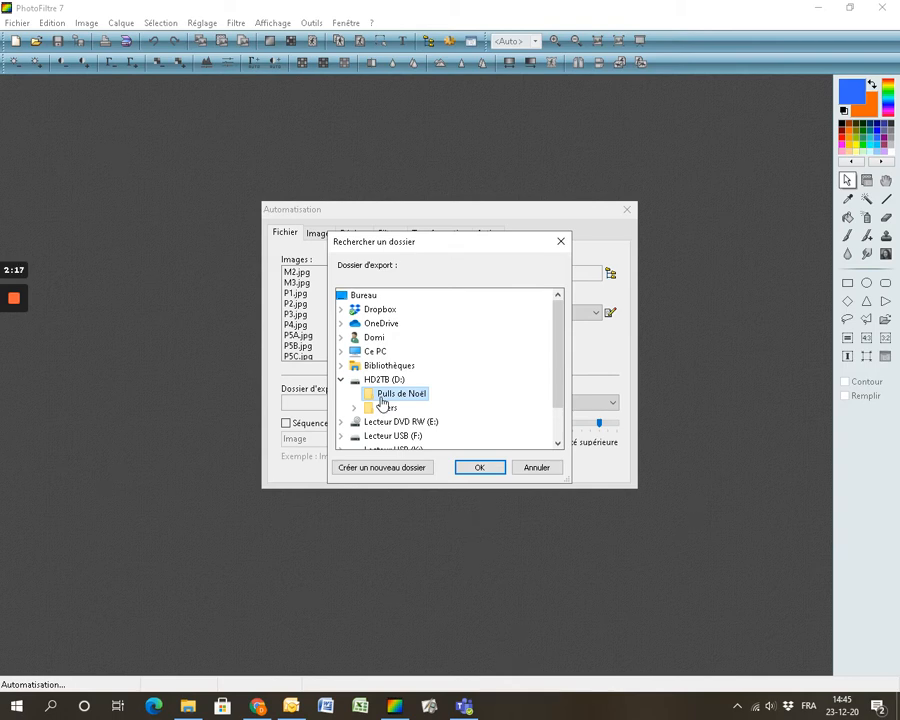
click(381, 468)
text(R)
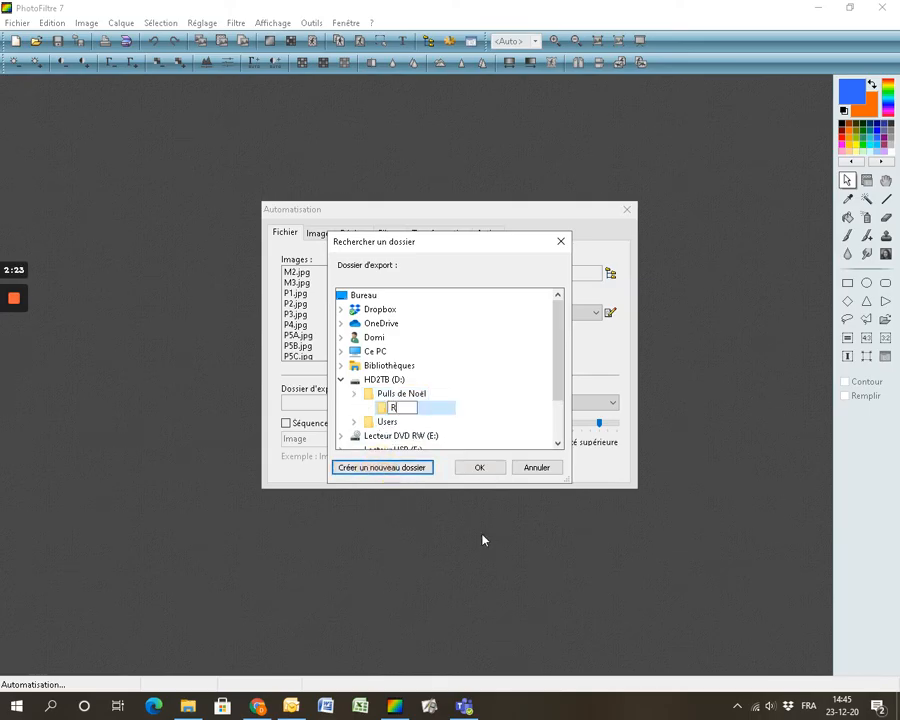
text(edimensionnées)
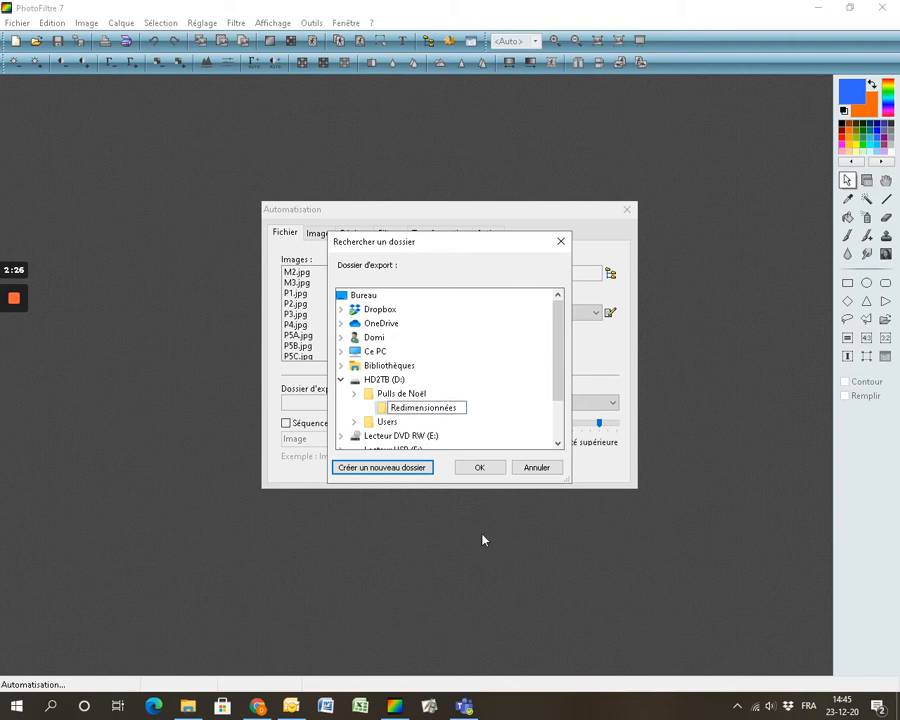
key(Escape)
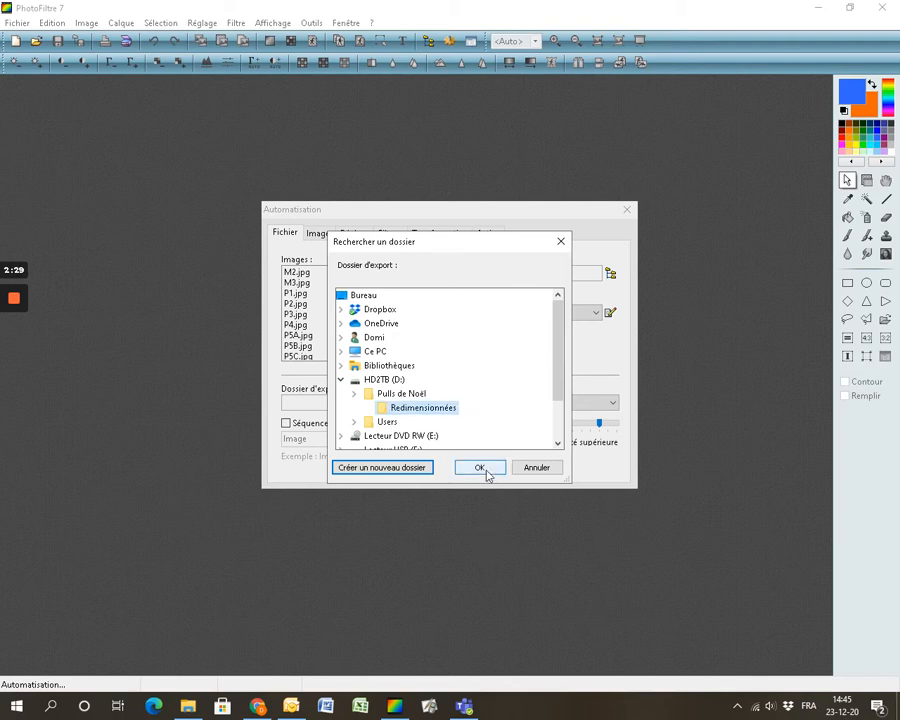
click(479, 467)
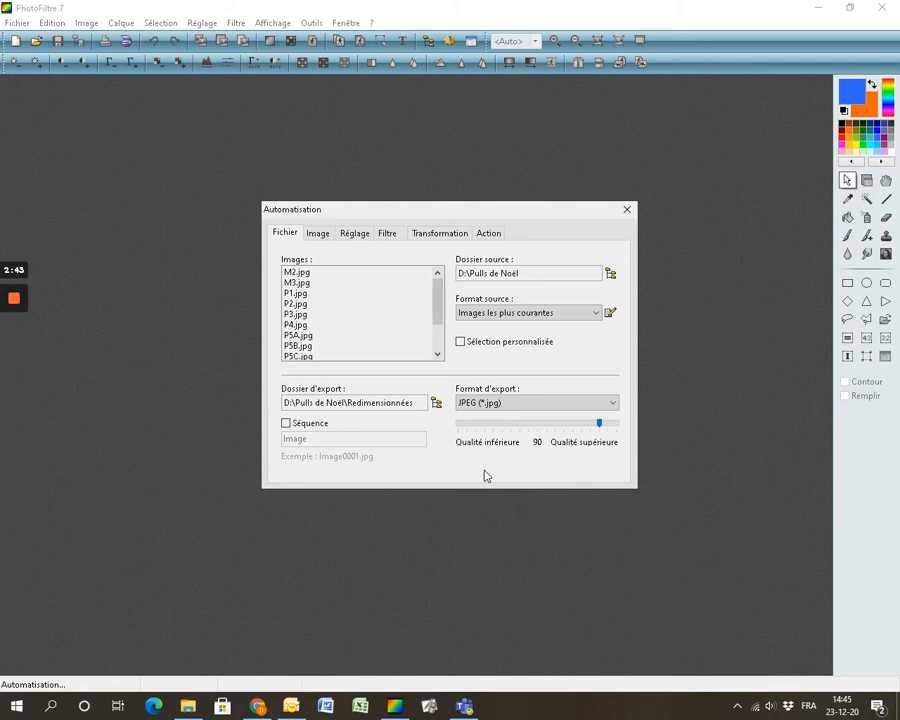
Enable sequence naming for the exported files with the base name "Pull de Noël ", keeping JPEG as the export format.
click(286, 424)
click(345, 438)
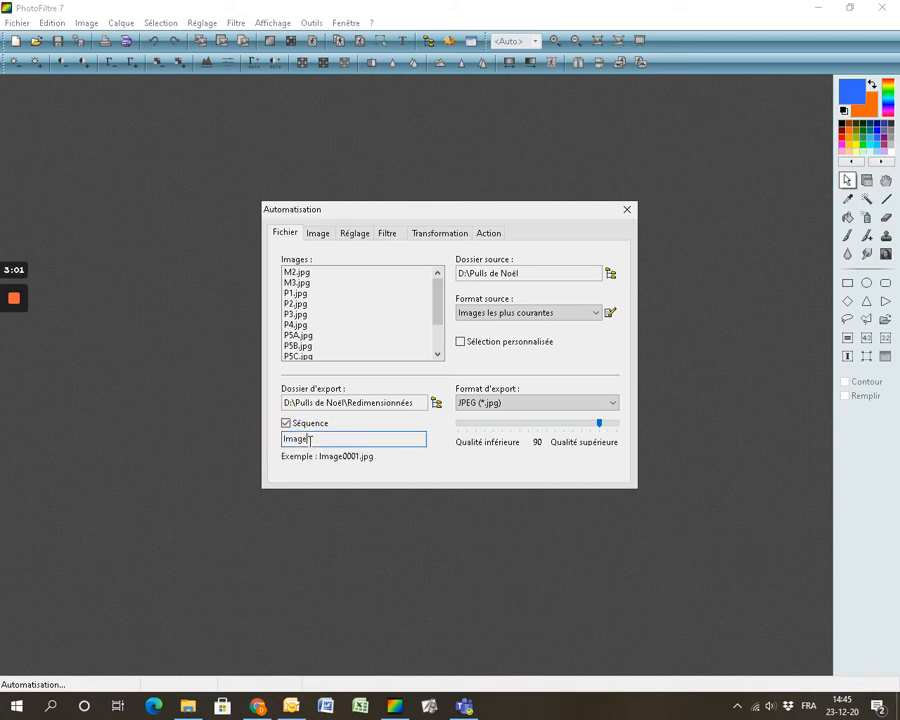
key(shift+Home)
text(Pull de No)
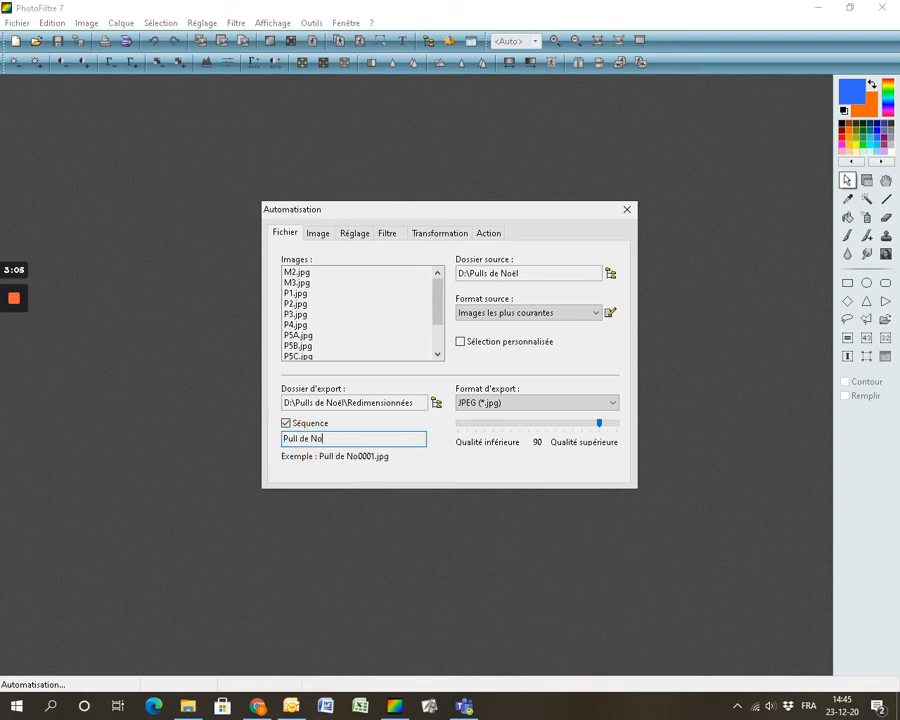
text(ël)
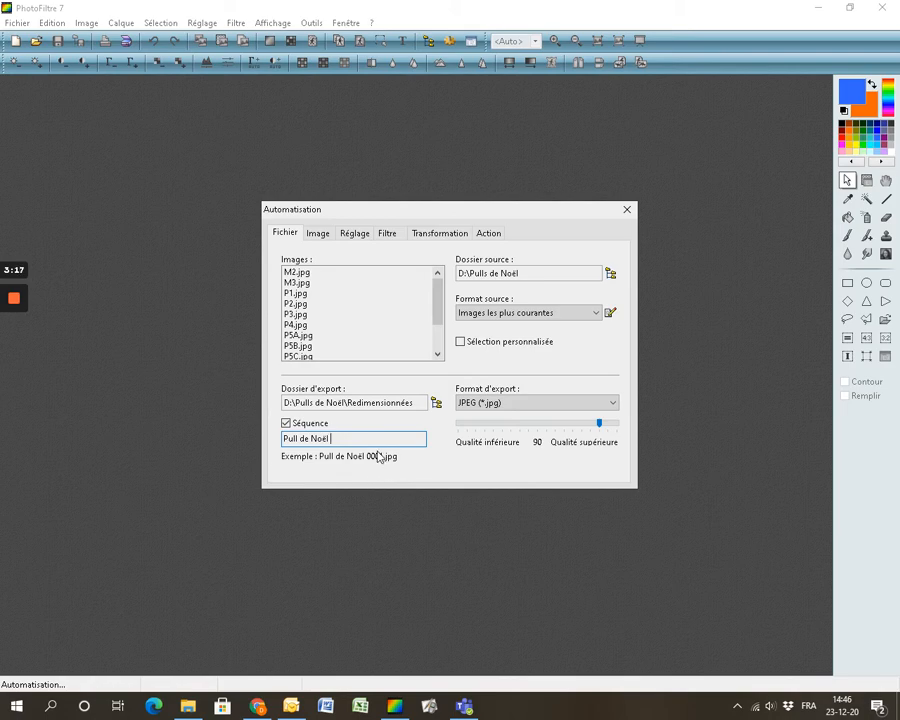
click(614, 404)
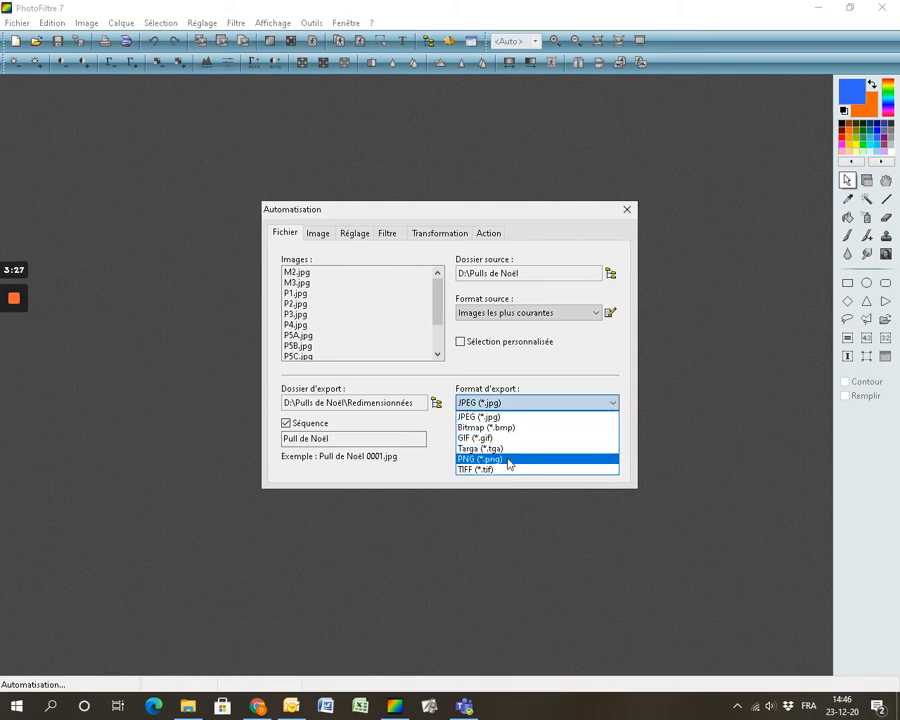
click(440, 456)
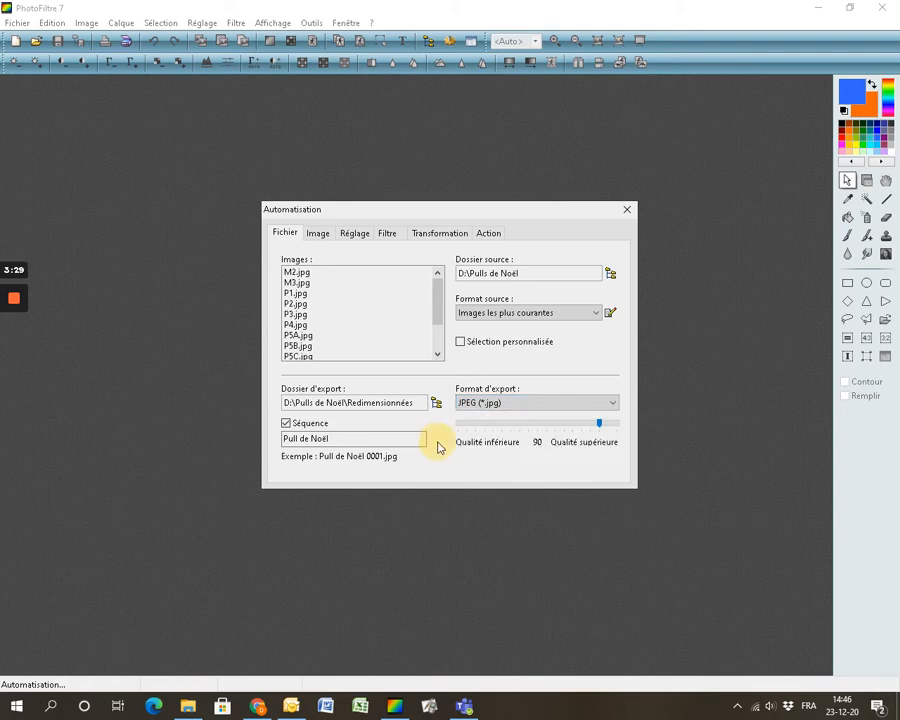
Set the batch's image size to 500 pixels wide and 500 pixels high.
click(321, 234)
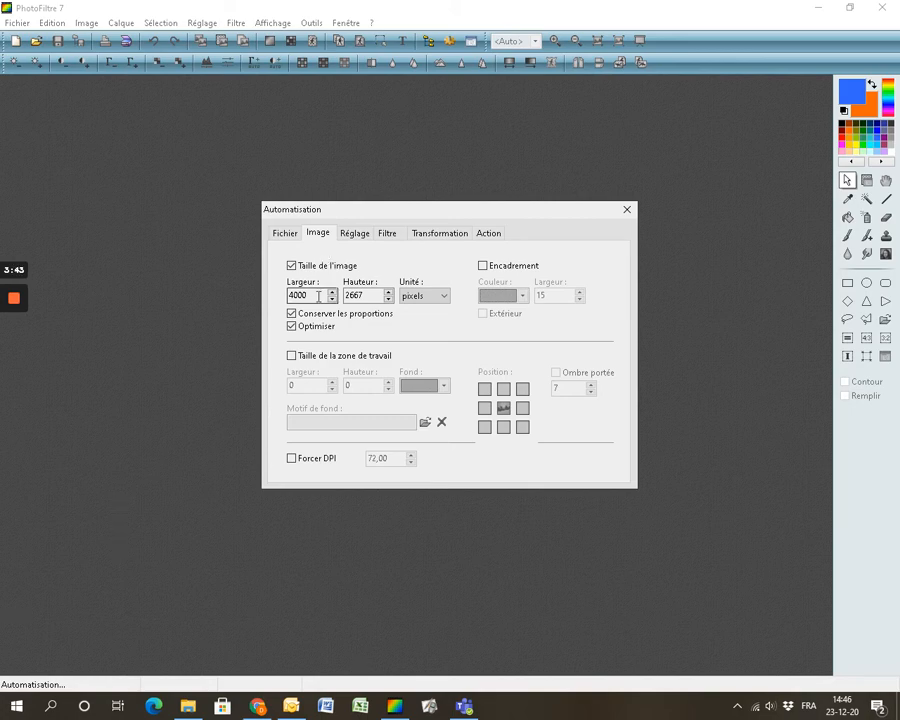
drag(315, 295, 277, 296)
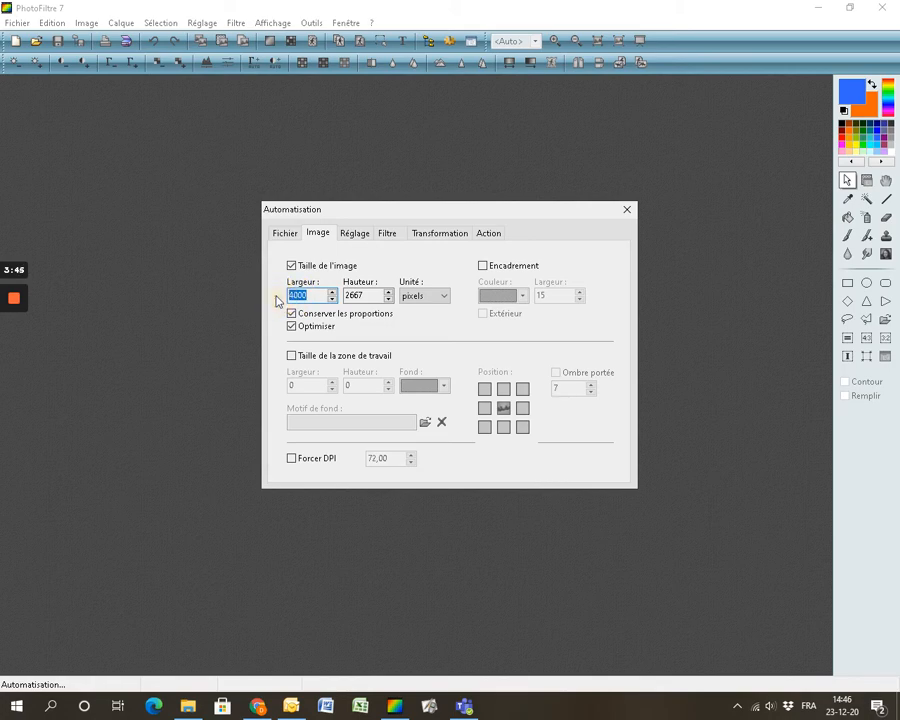
text(500)
double_click(367, 296)
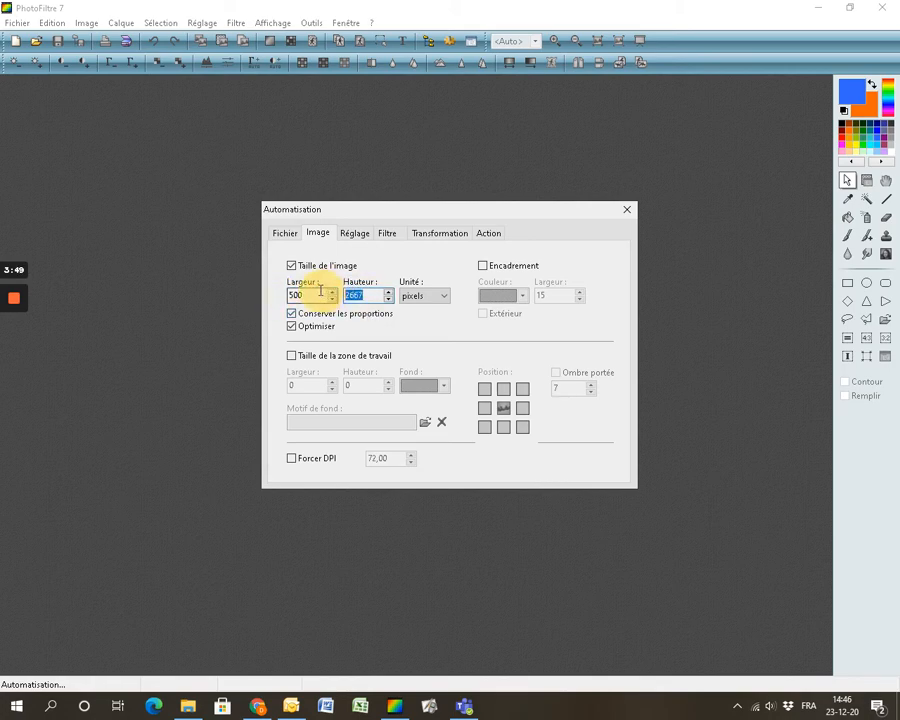
text(500)
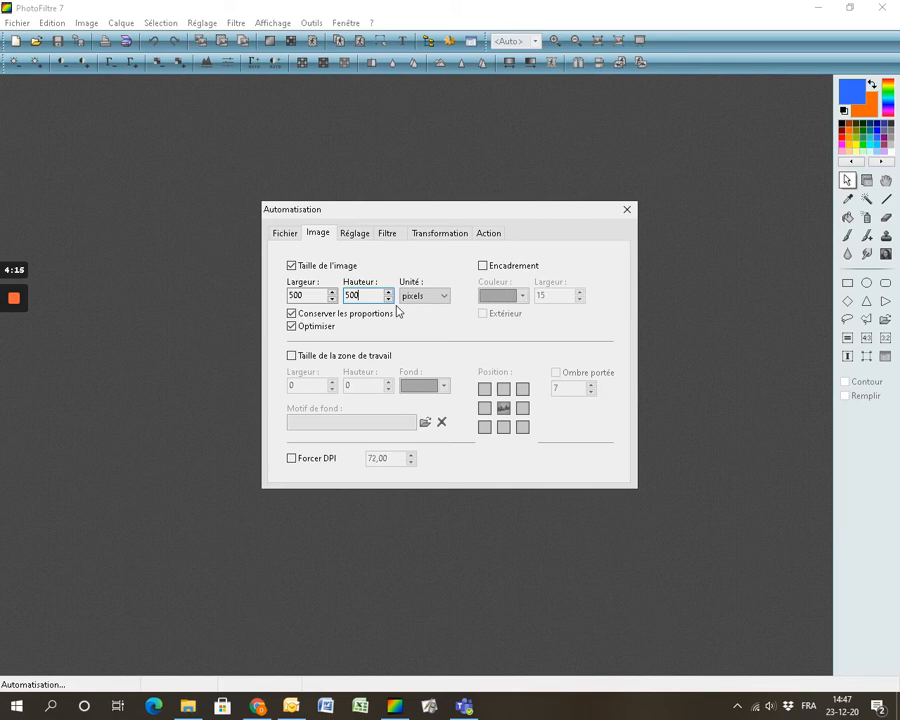
Run the batch resize, check the report of processed files and close the Automatisation dialog.
click(487, 233)
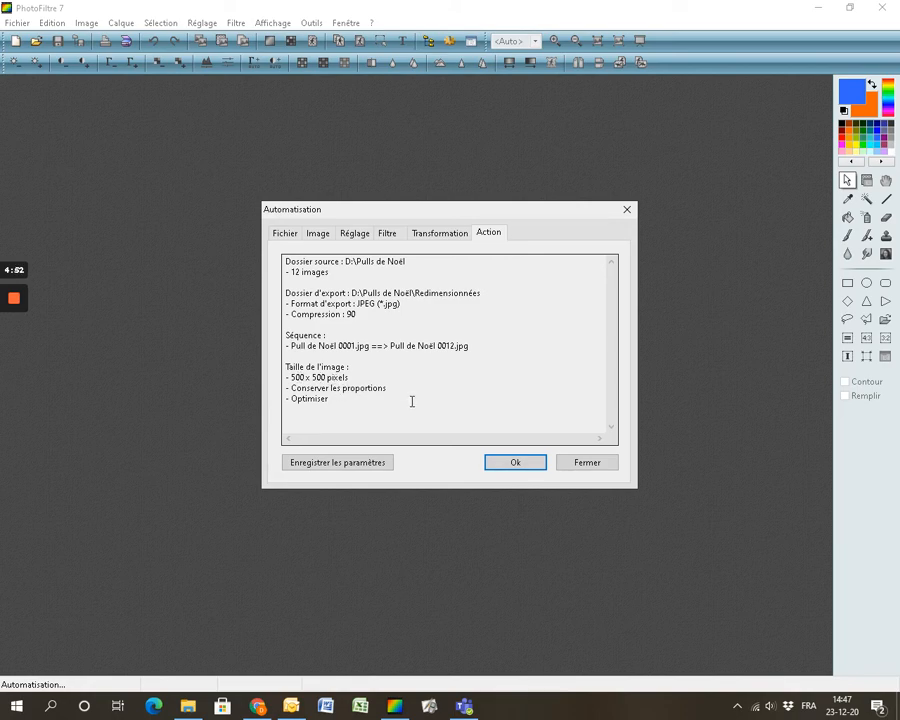
click(499, 466)
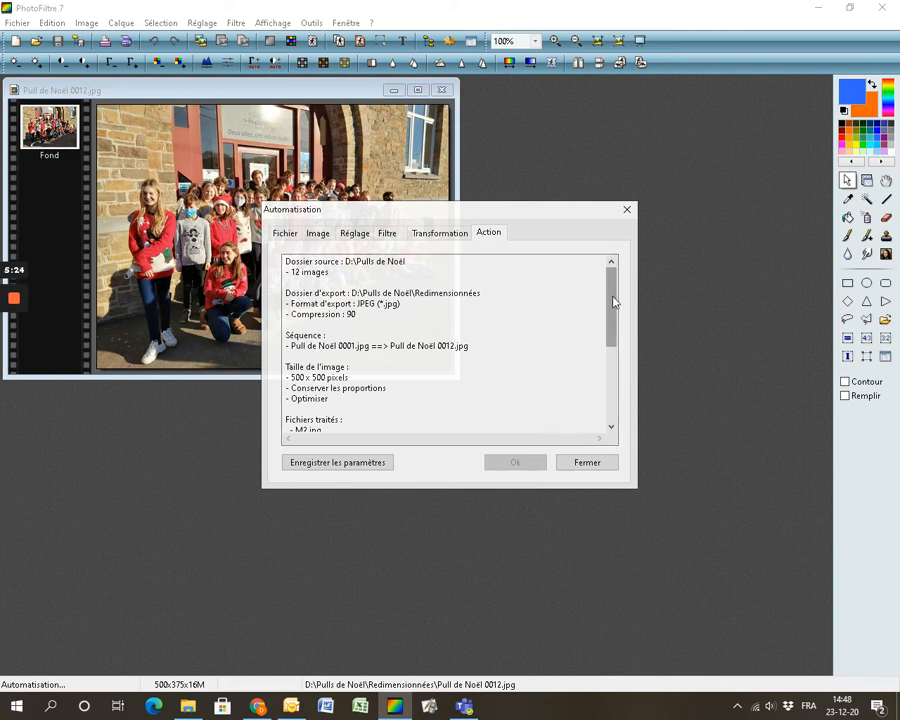
drag(615, 301, 617, 375)
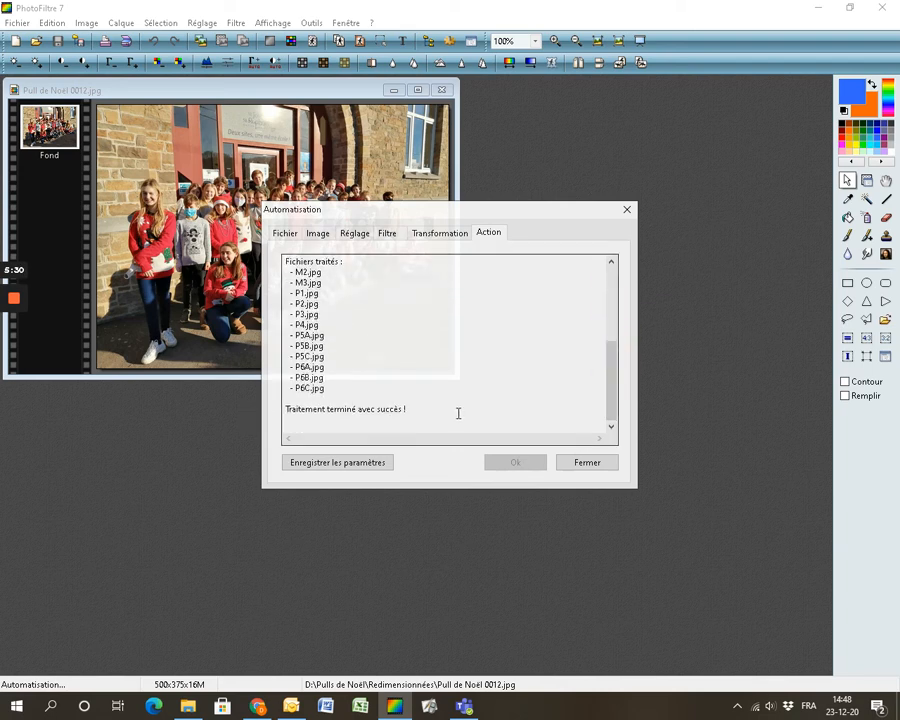
click(586, 465)
Switch to File Explorer and open the "Redimensionnées" folder inside "Pulls de Noël" to inspect the exported images.
click(187, 706)
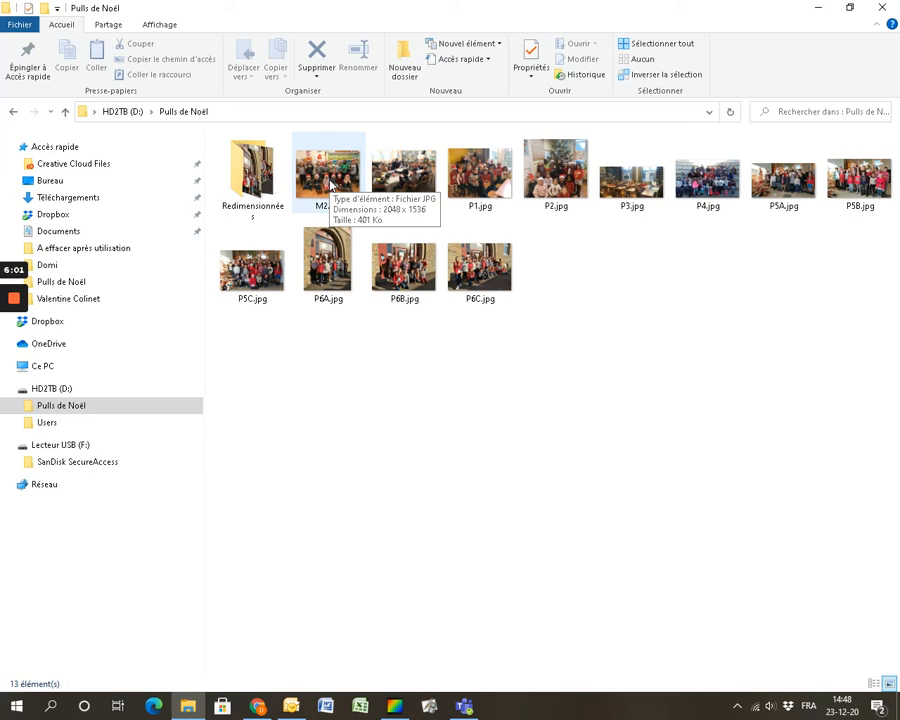
double_click(255, 182)
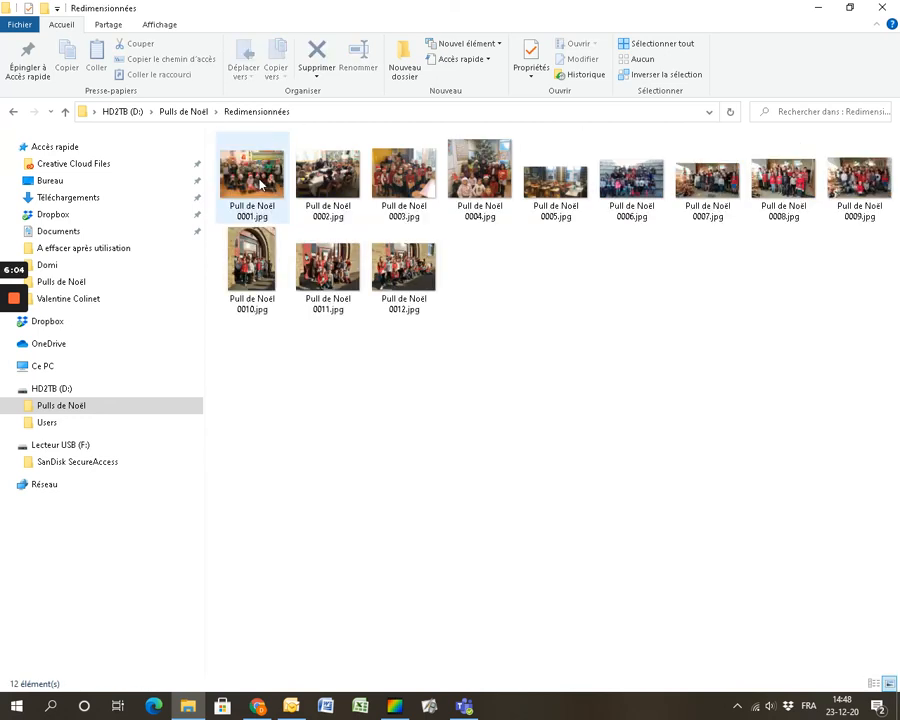